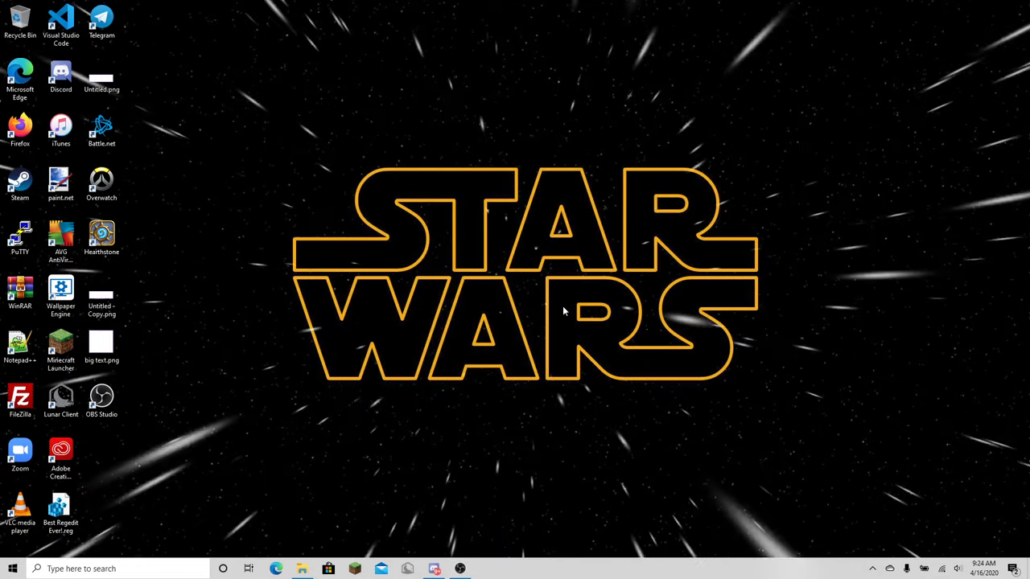
Briefly show OBS, hide it, then open and close the Steam game library.
left_click(459, 568)
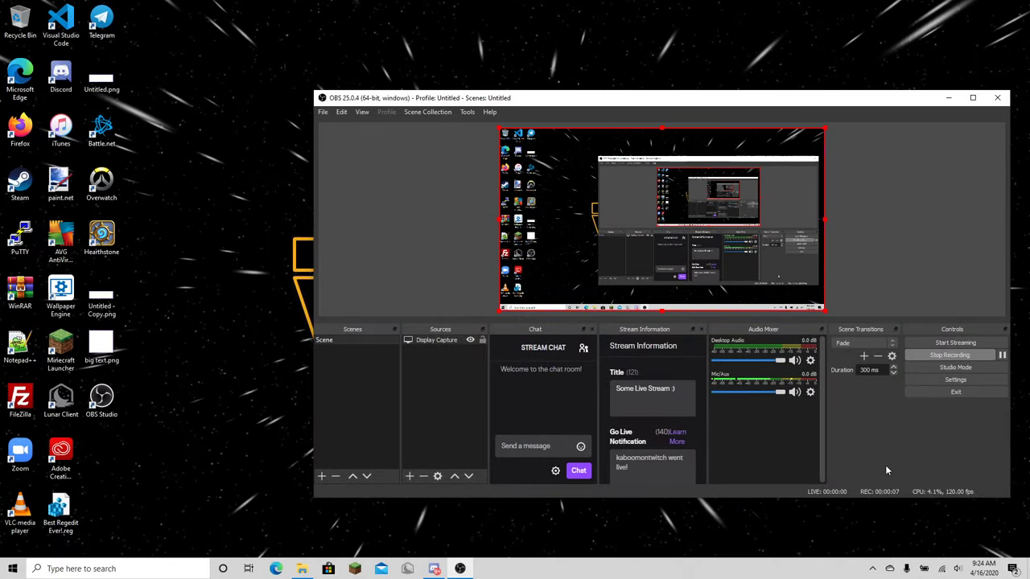
left_click(948, 97)
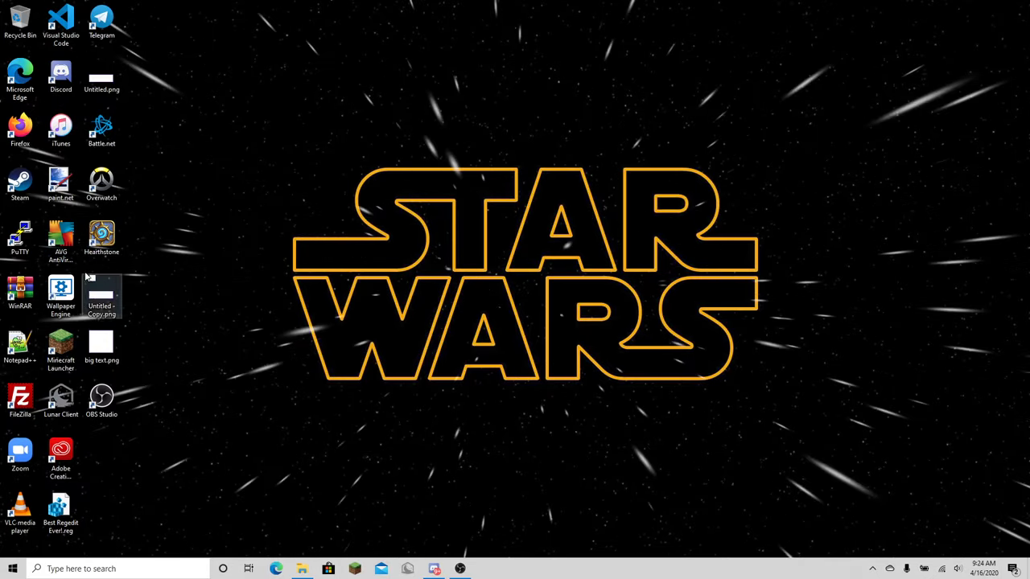
double_click(20, 181)
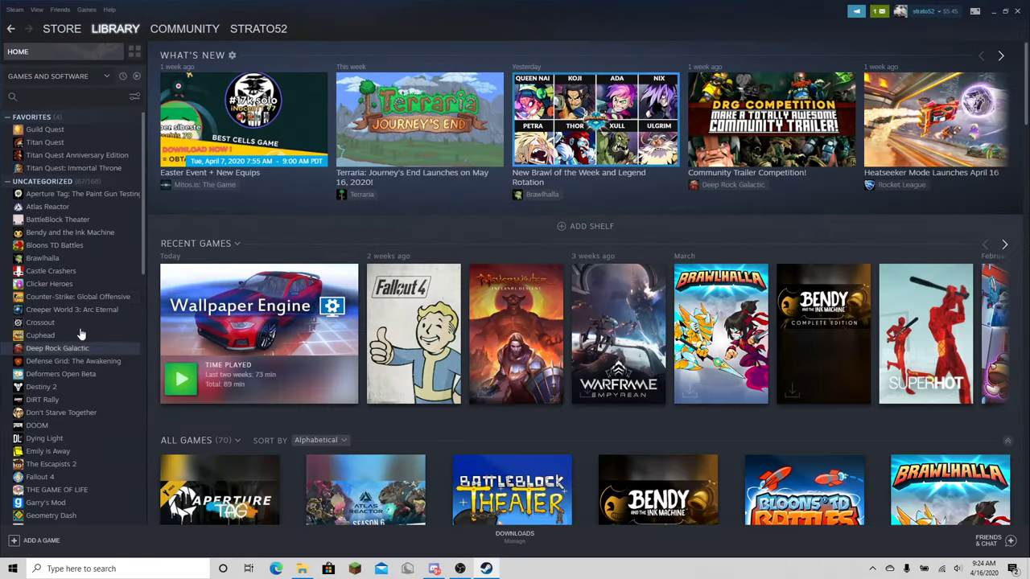
scroll(48, 195, "down", 3)
scroll(59, 257, "up", 3)
scroll(59, 257, "up", 3)
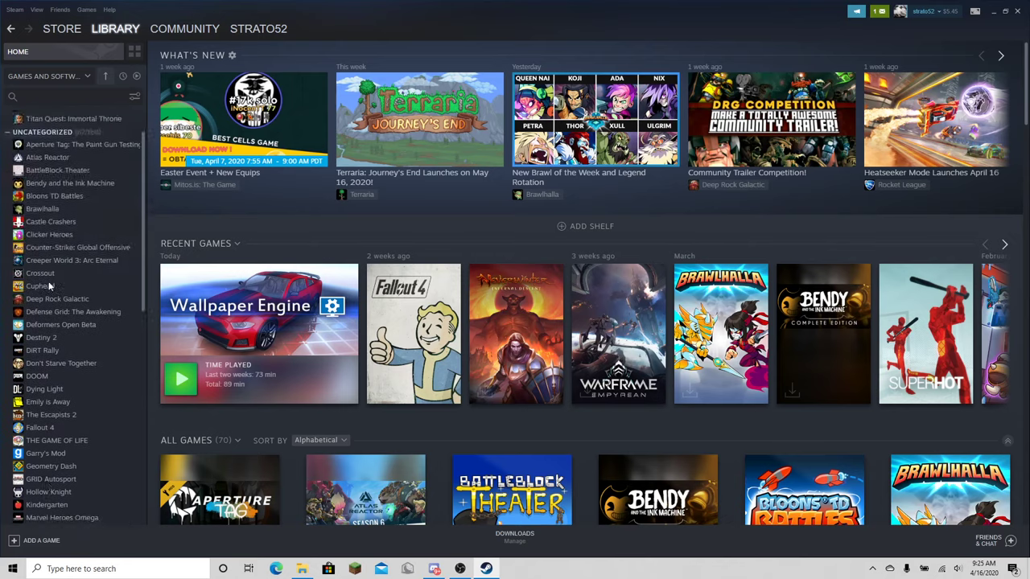
left_click(1019, 11)
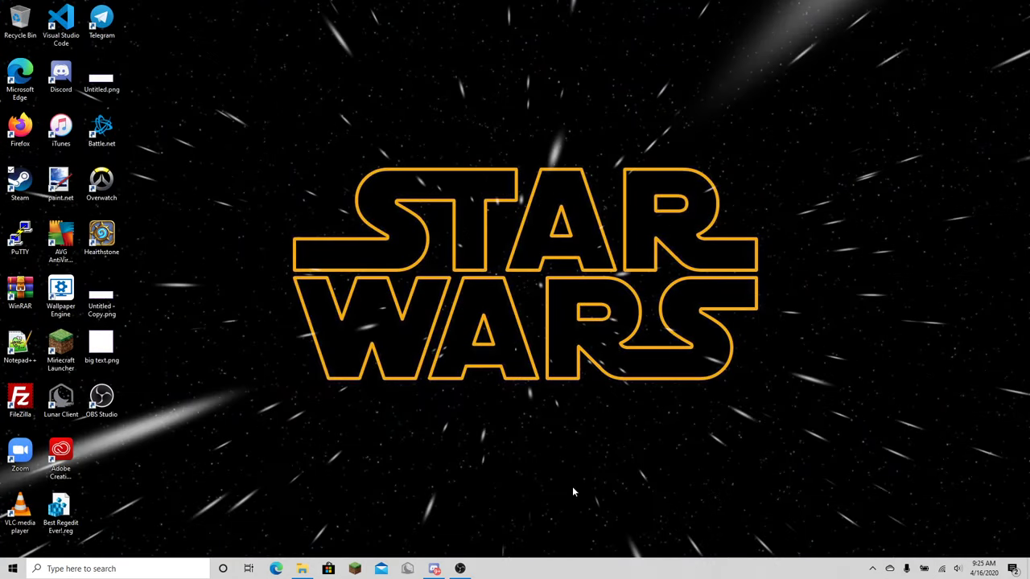
Bring OBS back up and open, then dismiss, the Audio Mixer options menu.
left_click(460, 568)
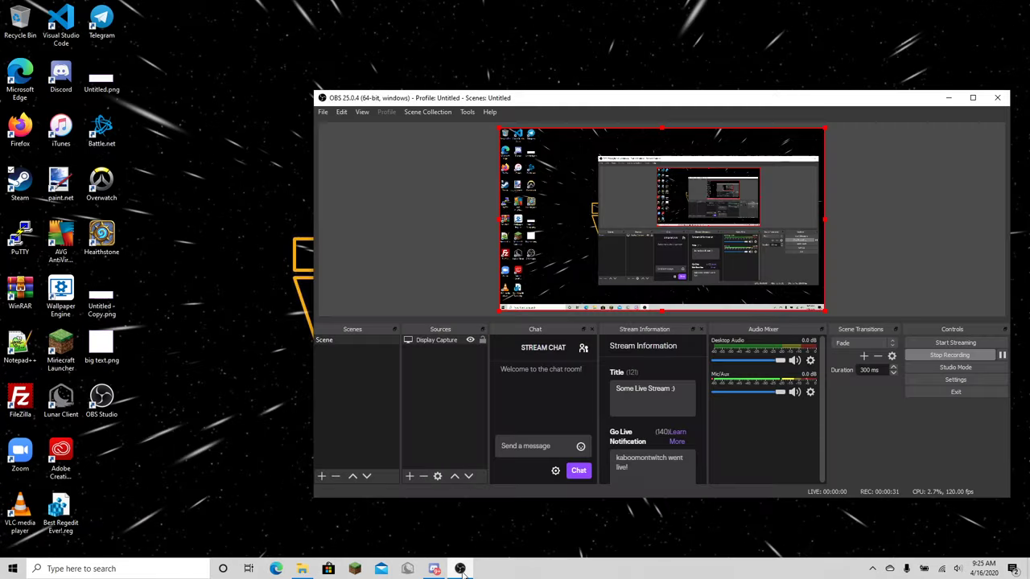
right_click(773, 469)
left_click(892, 436)
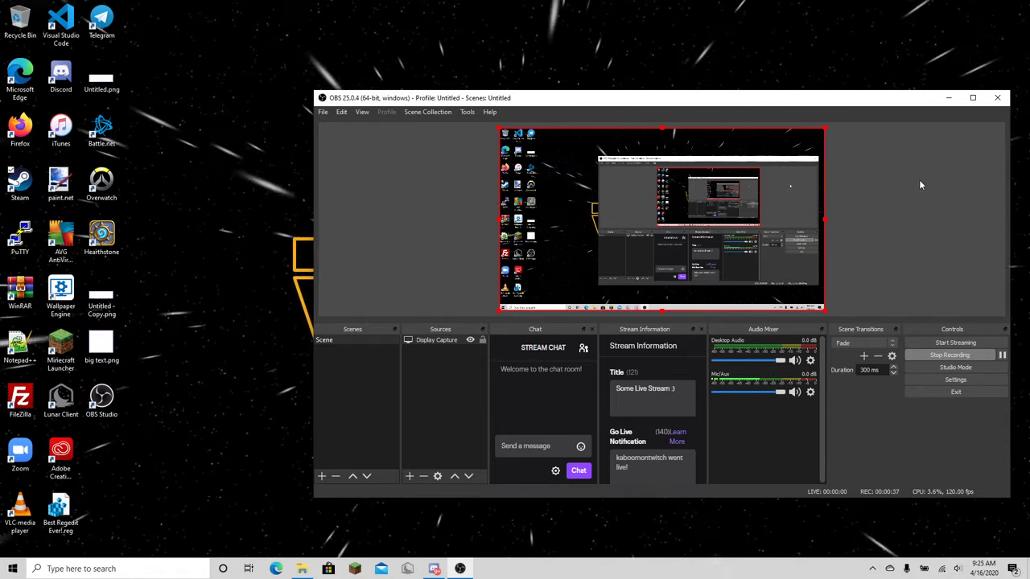
Minimize OBS to the desktop and drag across the wallpaper.
left_click(949, 99)
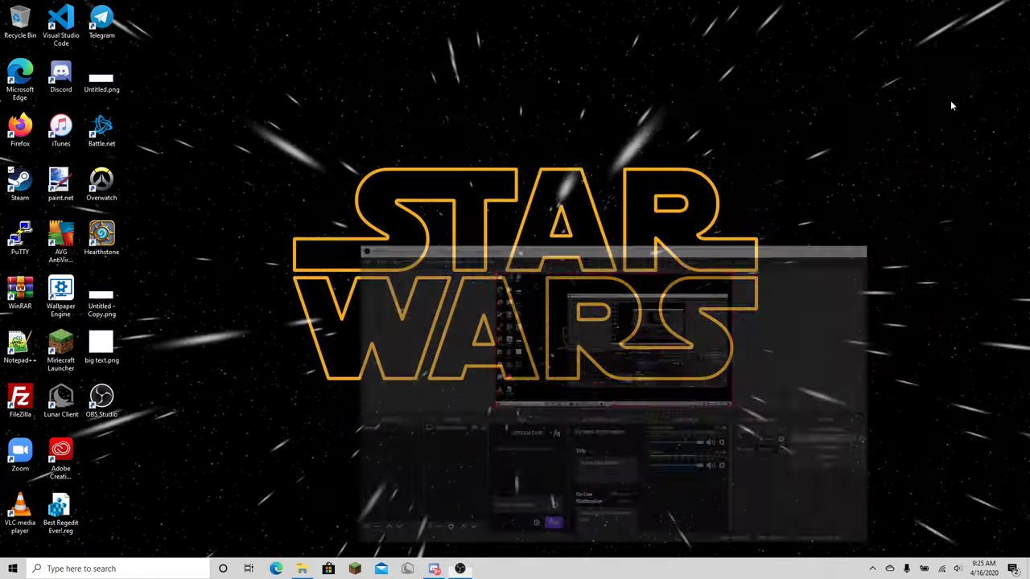
left_click_drag(740, 150, 242, 366)
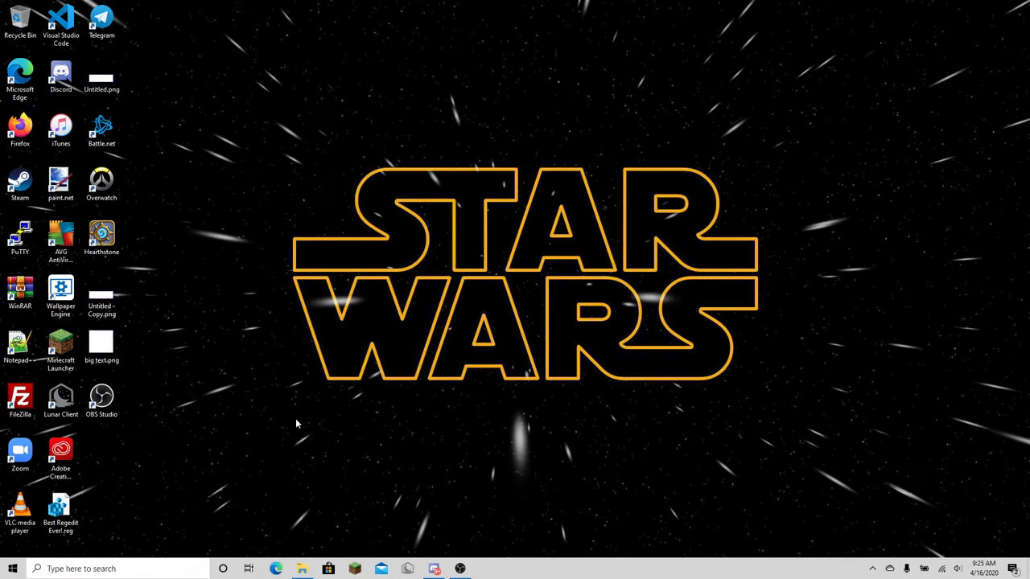
mouse_move(284, 419)
left_mouse_down()
mouse_move(770, 149)
mouse_move(277, 405)
mouse_move(280, 393)
left_mouse_up()
left_click(459, 569)
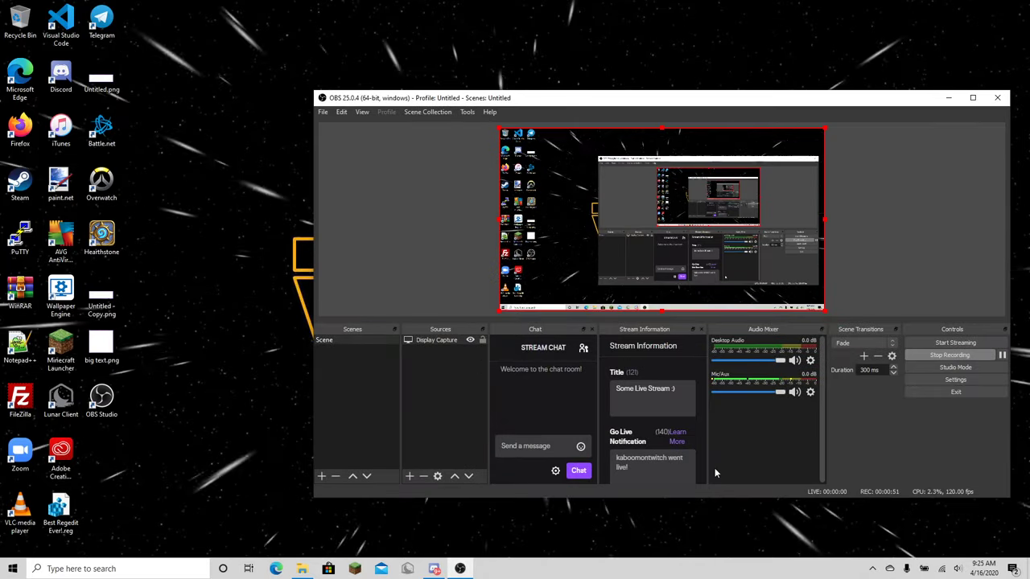